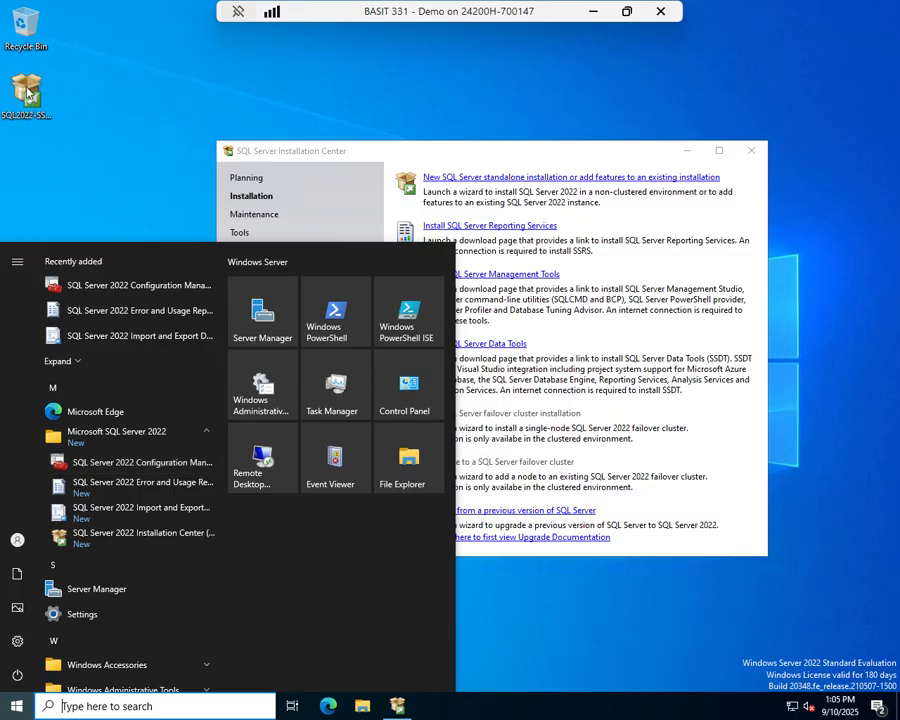
Step: Open the SQL Server Management Tools download page from the Installation Center and download the SSMS 21 installer
{"action": "left_click", "coordinate": [140, 187]}
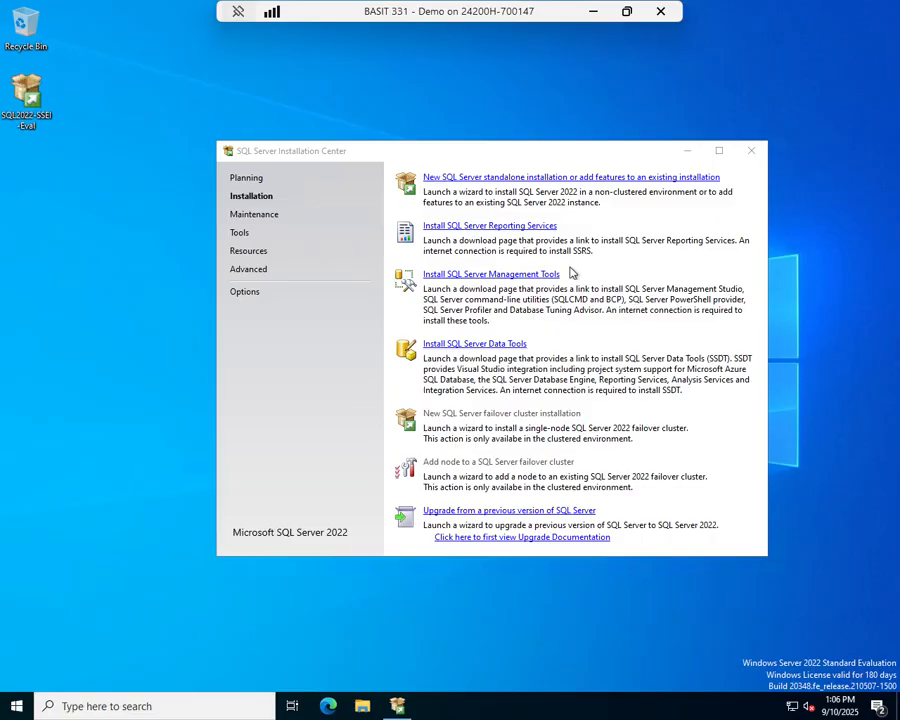
{"action": "left_click", "coordinate": [540, 275]}
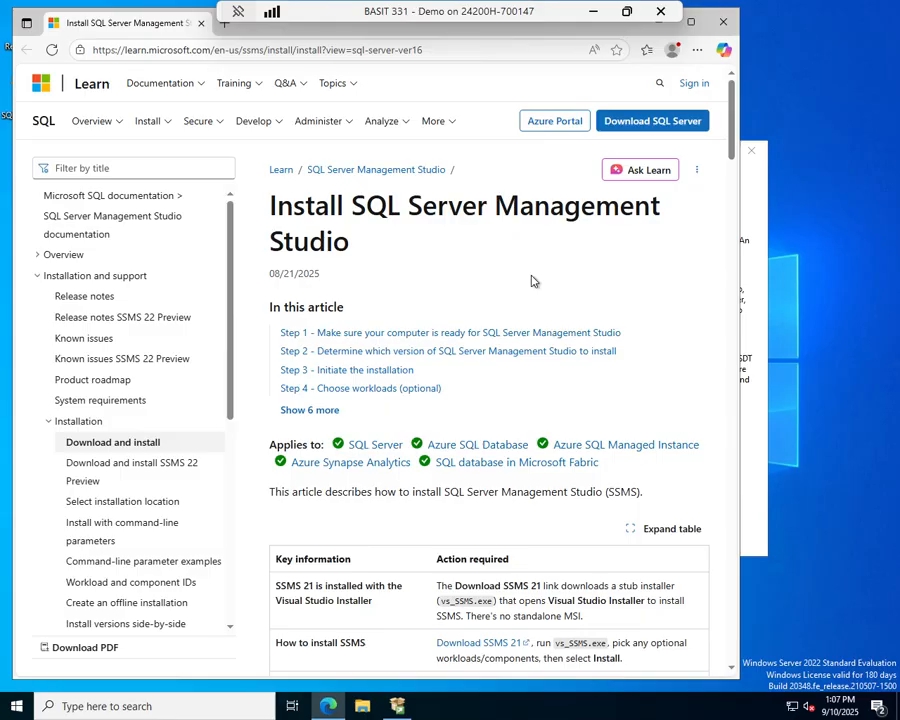
{"action": "scroll", "coordinate": [545, 396], "scroll_direction": "down", "scroll_amount": 2}
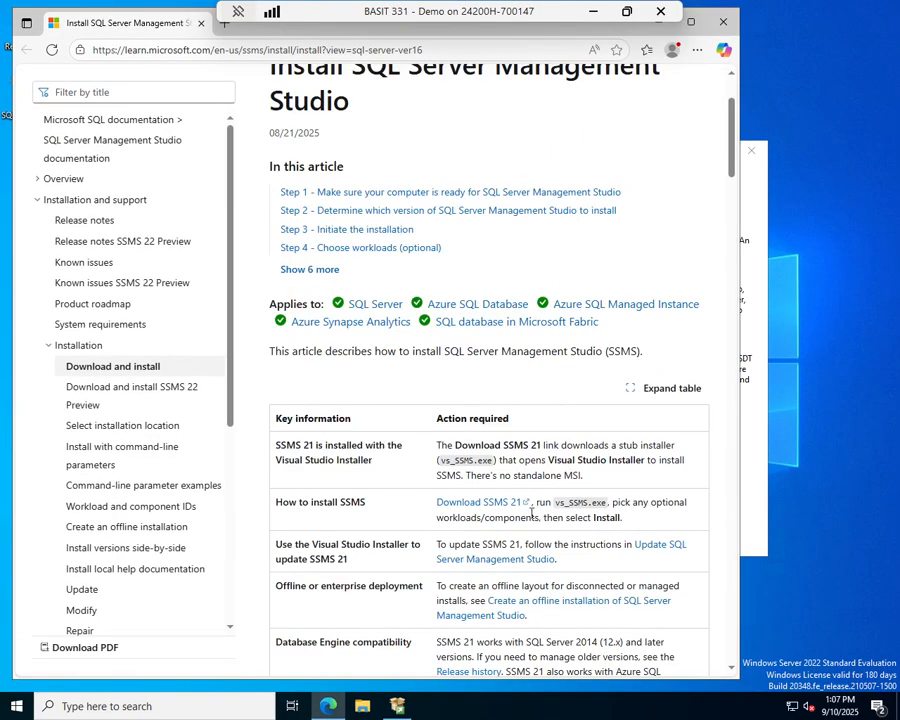
{"action": "left_click", "coordinate": [480, 502]}
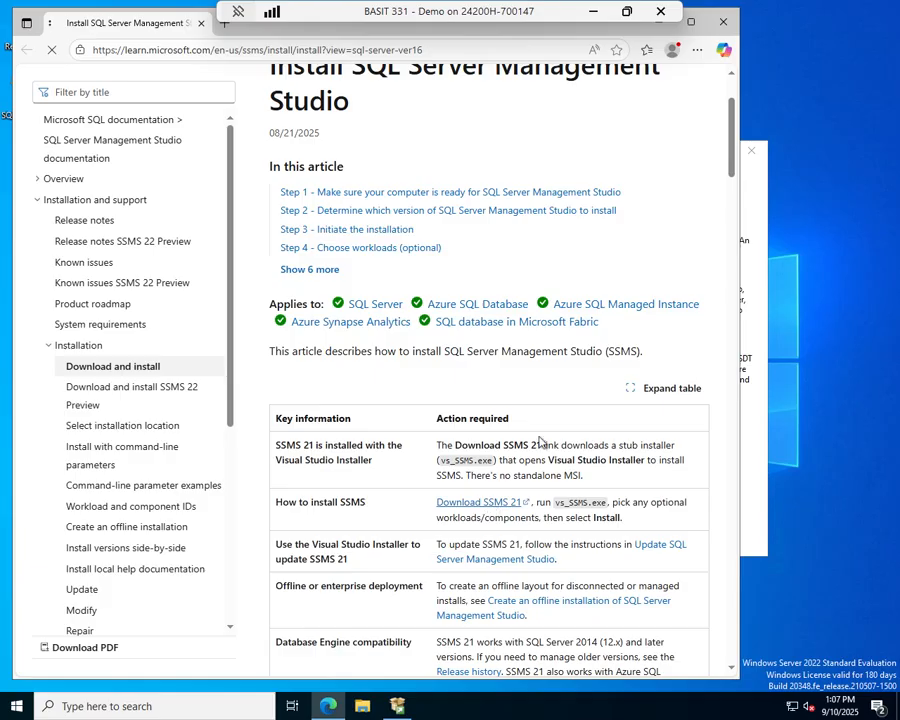
{"action": "left_click", "coordinate": [477, 503]}
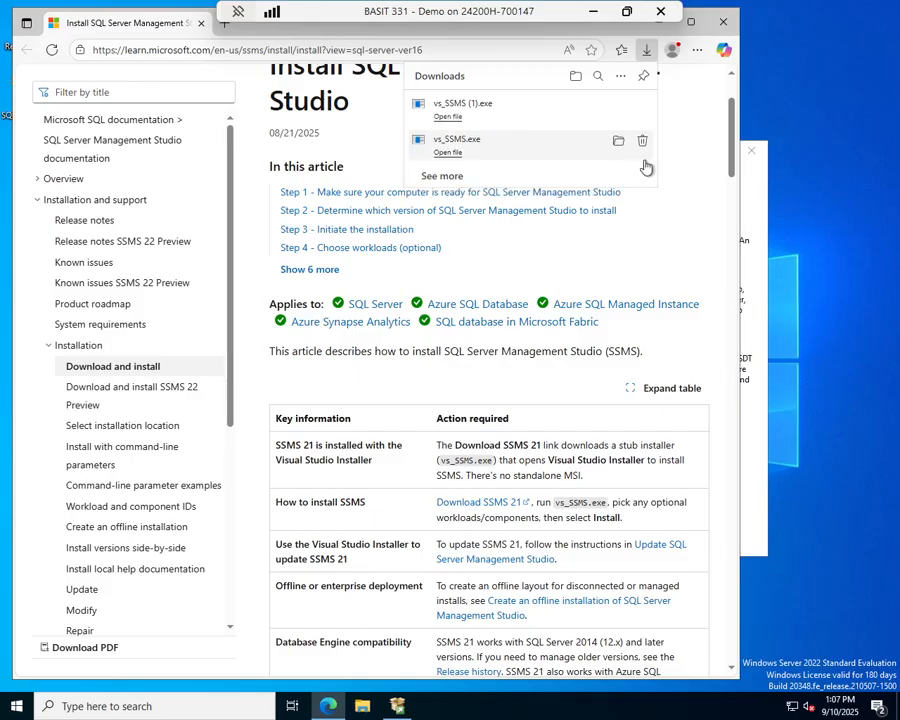
Step: Run the downloaded SSMS installer, continue through the Visual Studio Installer setup, and close the browser
{"action": "left_click", "coordinate": [613, 145]}
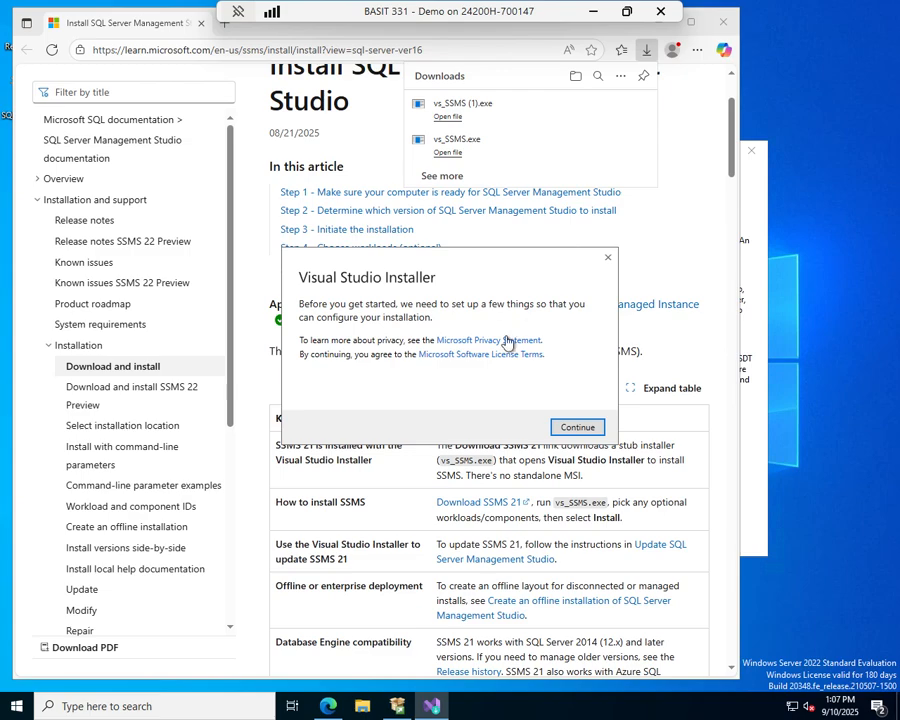
{"action": "left_click", "coordinate": [583, 432]}
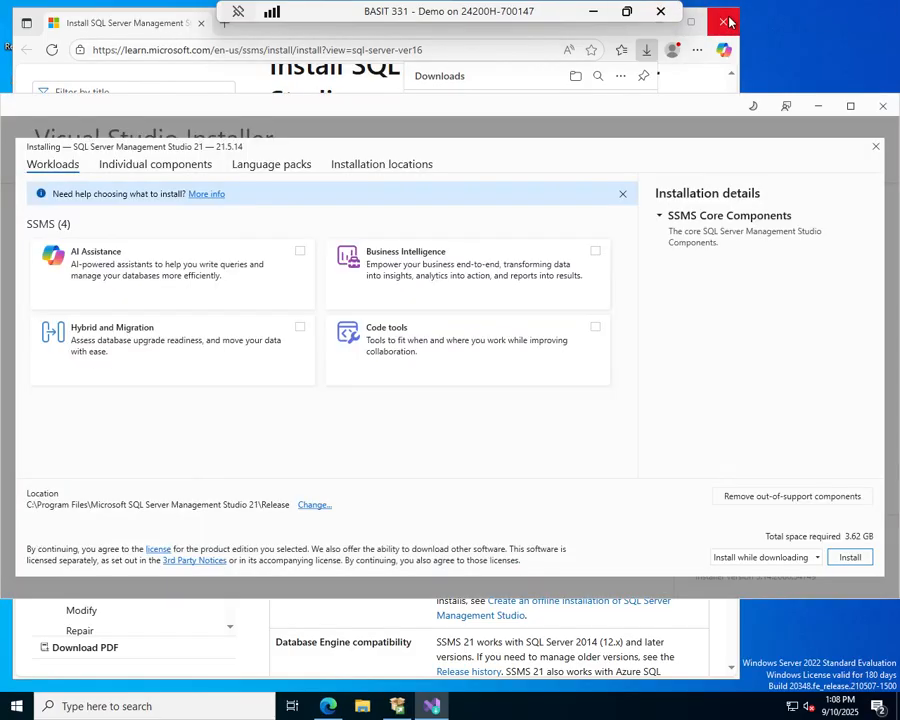
{"action": "left_click", "coordinate": [727, 21]}
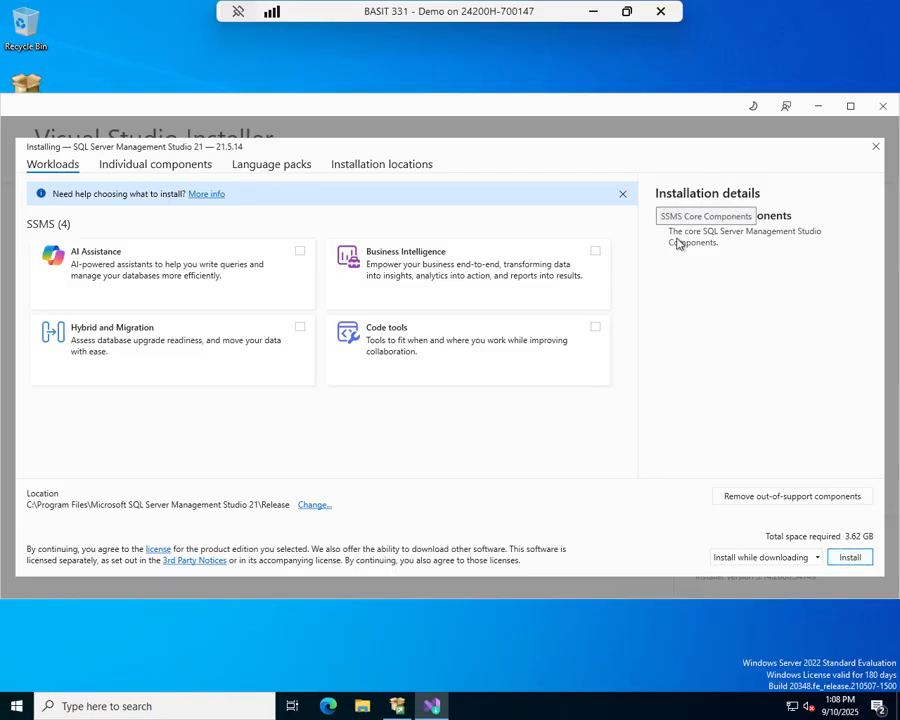
Step: Check the individual components, language packs and installation locations, and install SQL Server Management Studio 21 without optional workloads
{"action": "left_click", "coordinate": [155, 170]}
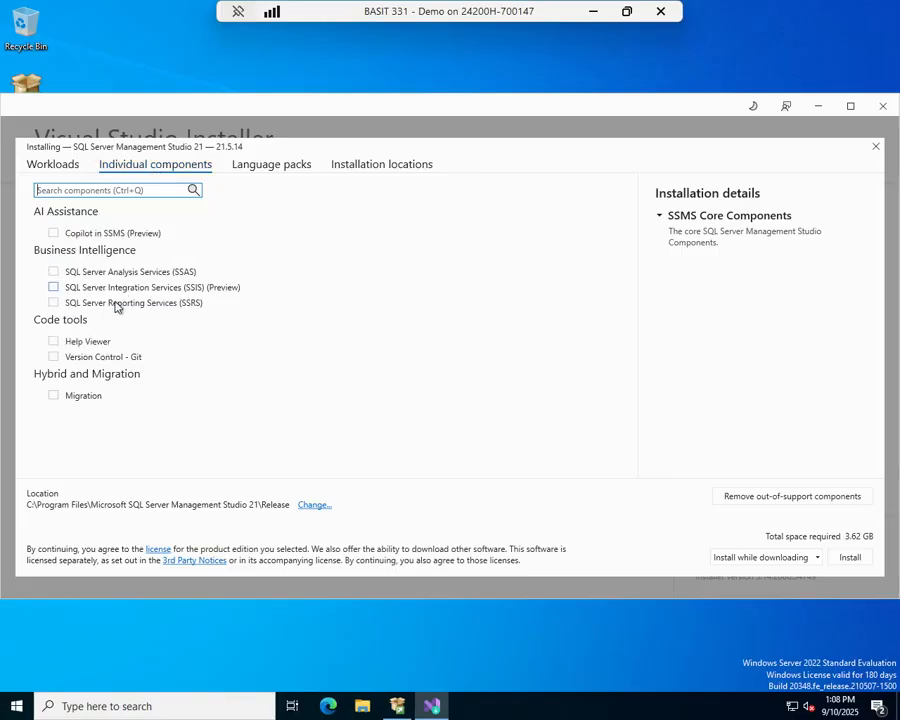
{"action": "left_click", "coordinate": [286, 167]}
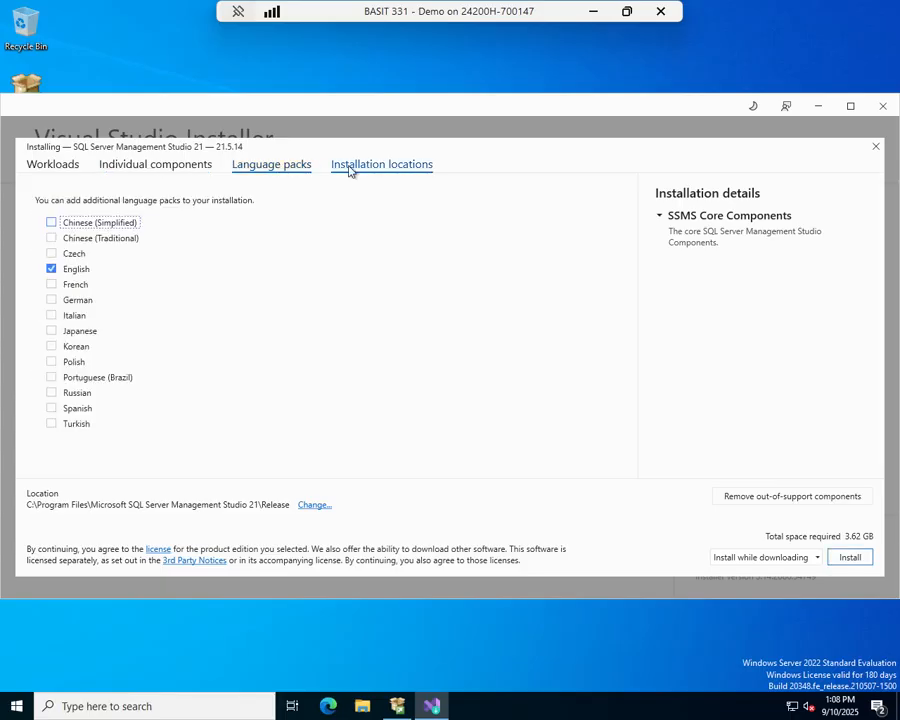
{"action": "left_click", "coordinate": [402, 170]}
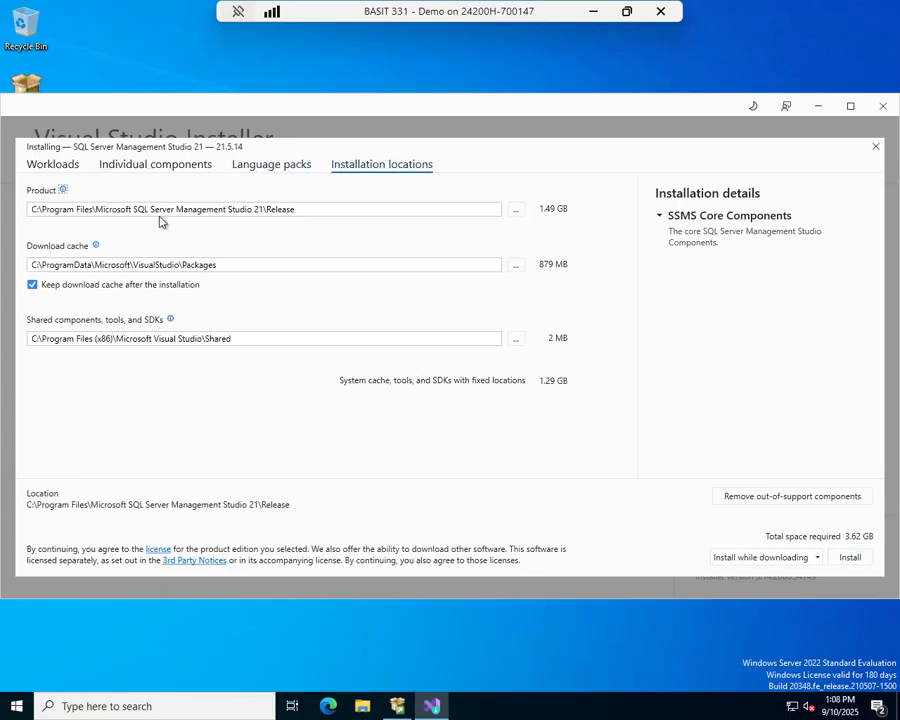
{"action": "left_click", "coordinate": [66, 166]}
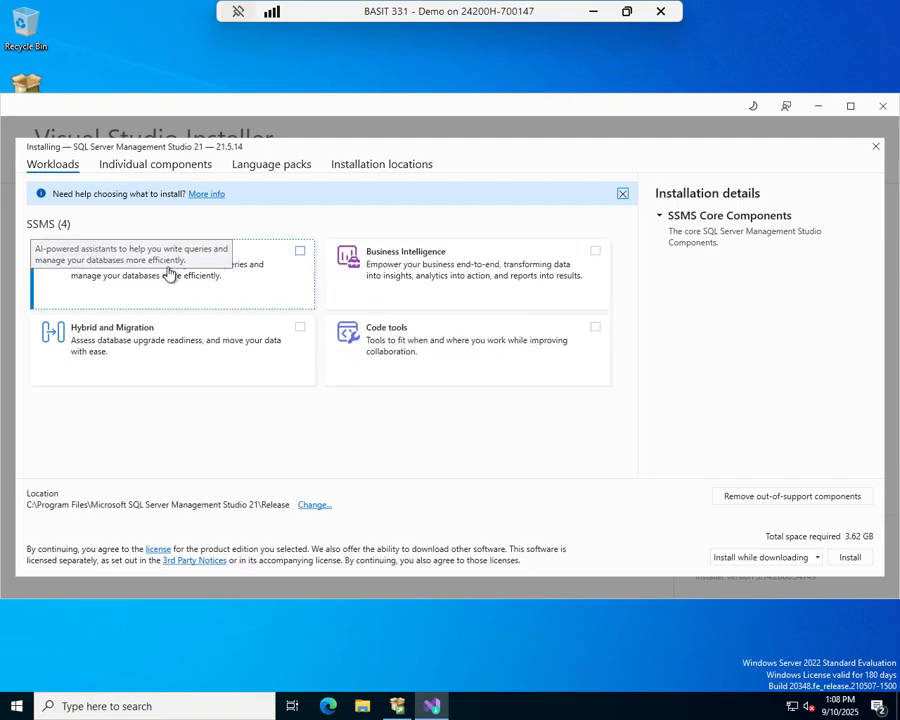
{"action": "left_click", "coordinate": [818, 559]}
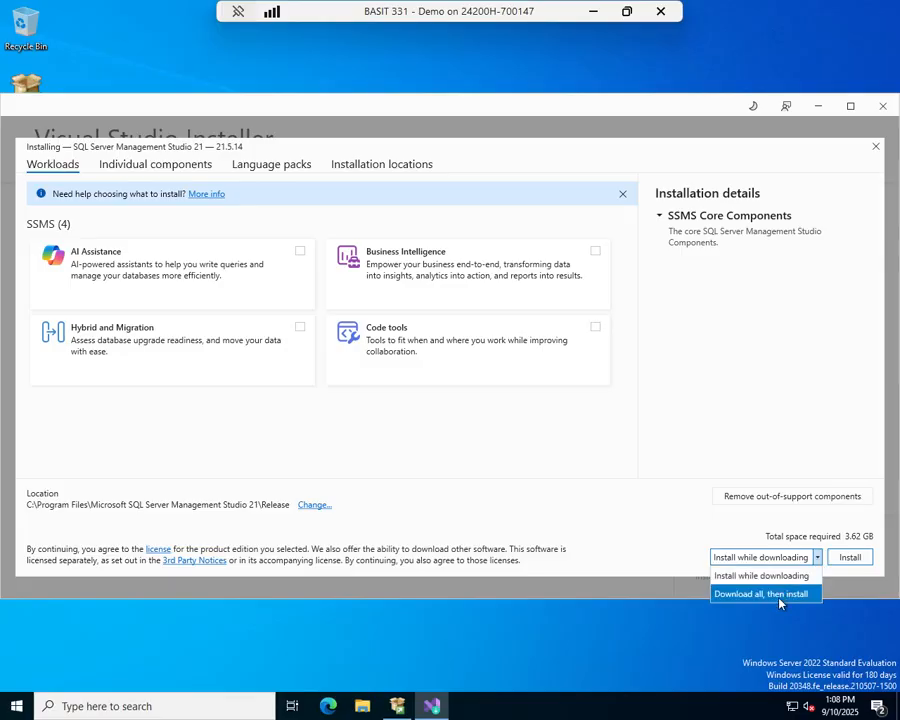
{"action": "left_click", "coordinate": [849, 563]}
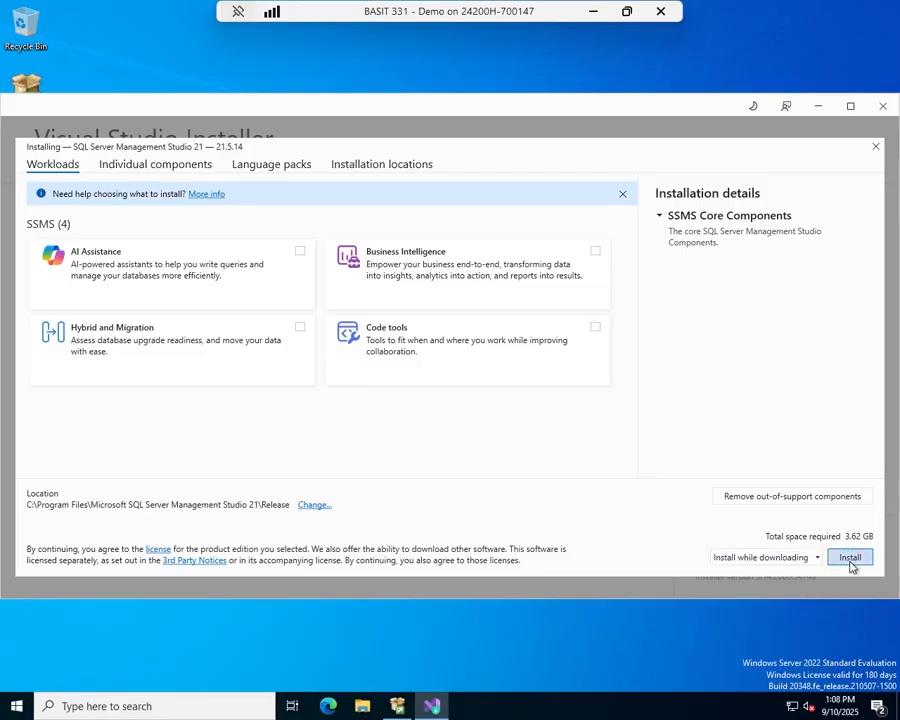
{"action": "left_click", "coordinate": [850, 560]}
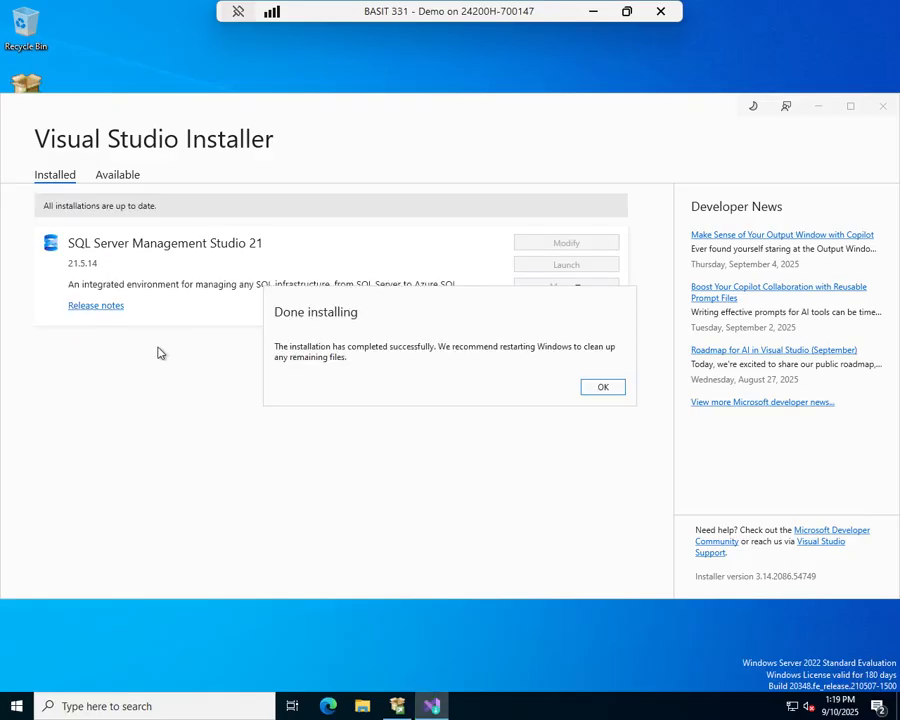
Step: Dismiss the installation completion notice and close both Visual Studio Installer and SQL Server Installation Center
{"action": "left_click", "coordinate": [615, 390]}
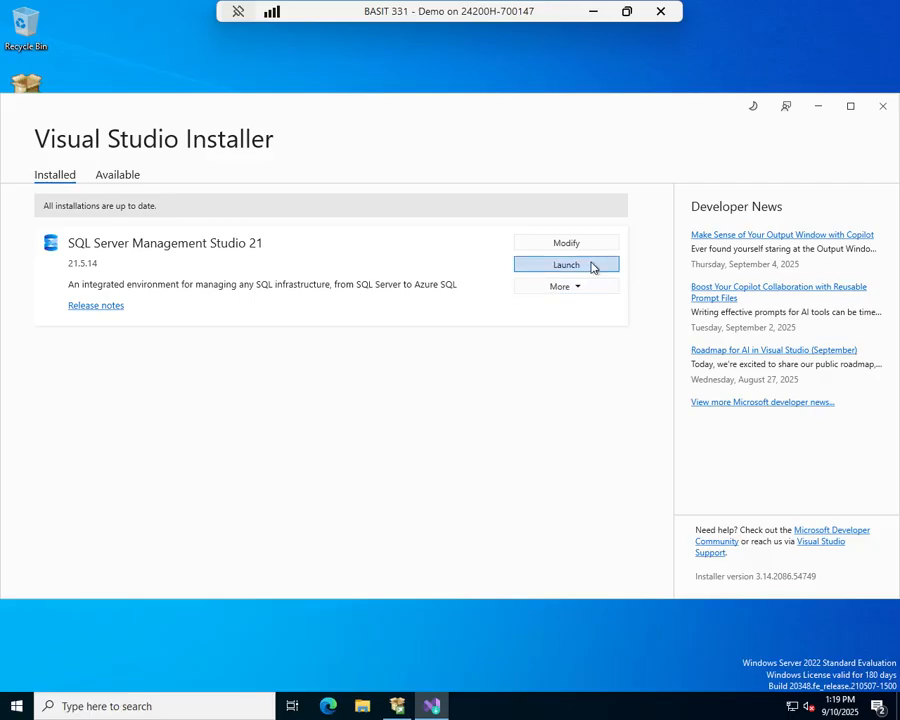
{"action": "left_click", "coordinate": [880, 107]}
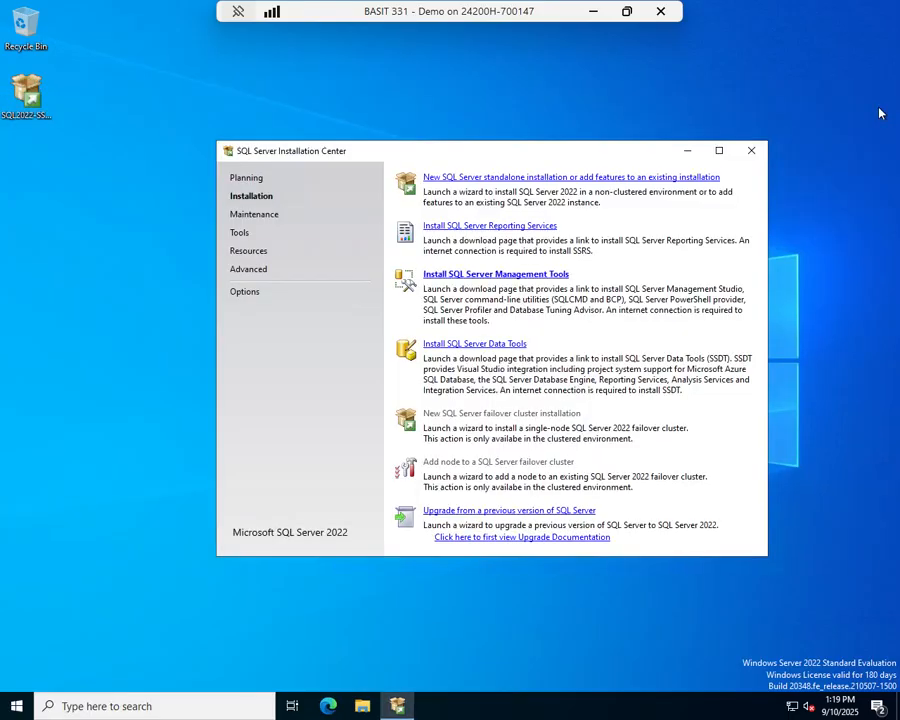
{"action": "left_click", "coordinate": [752, 151]}
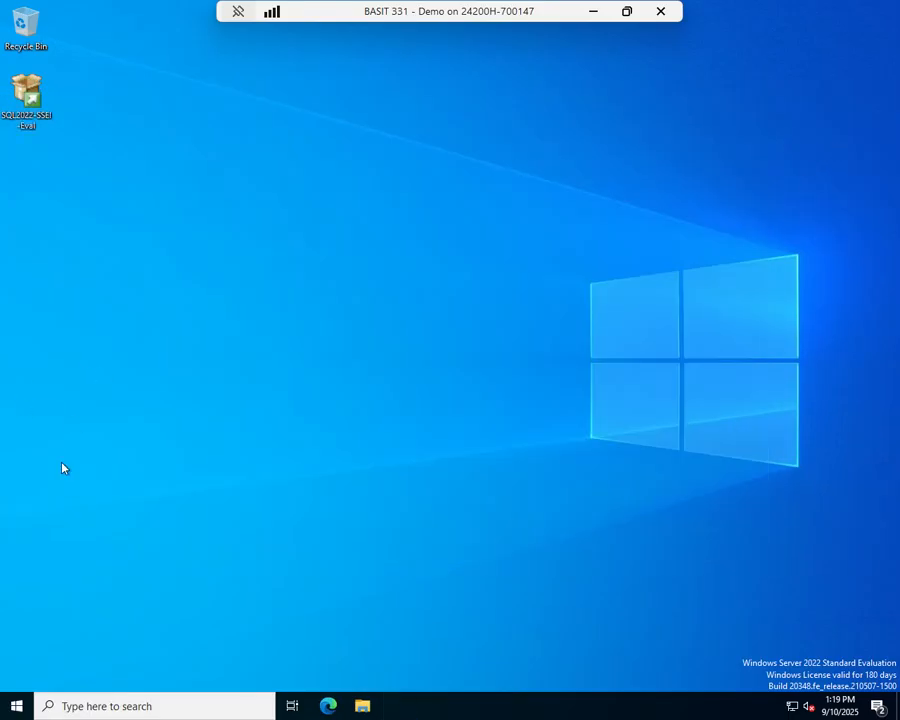
Step: Launch SQL Server Management Studio 21 from the Microsoft SQL Server Tools 21 program group and skip the account sign-in
{"action": "left_click", "coordinate": [17, 700]}
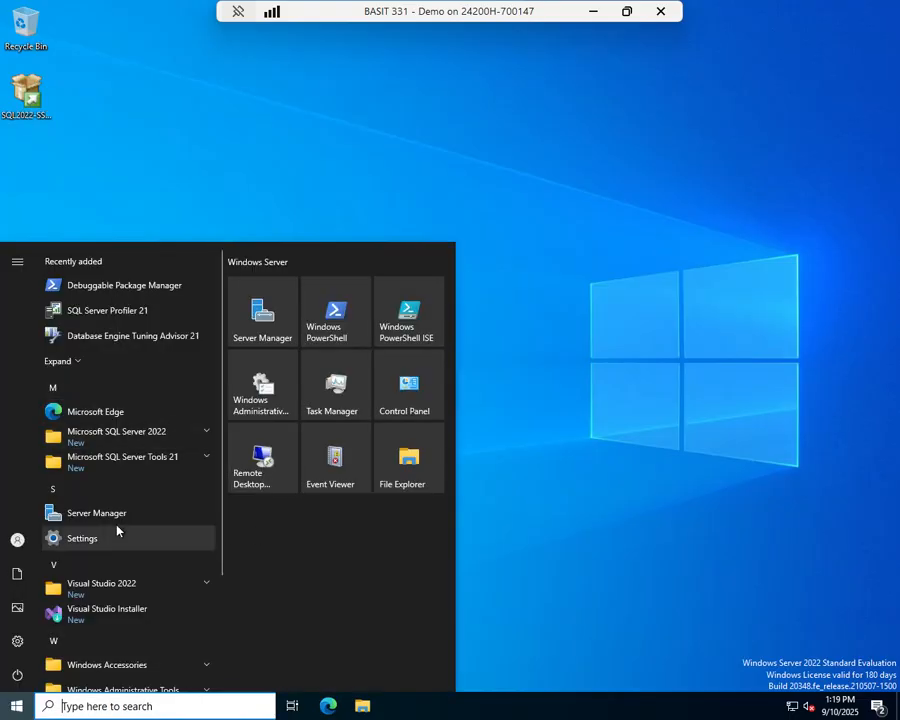
{"action": "left_click", "coordinate": [148, 433]}
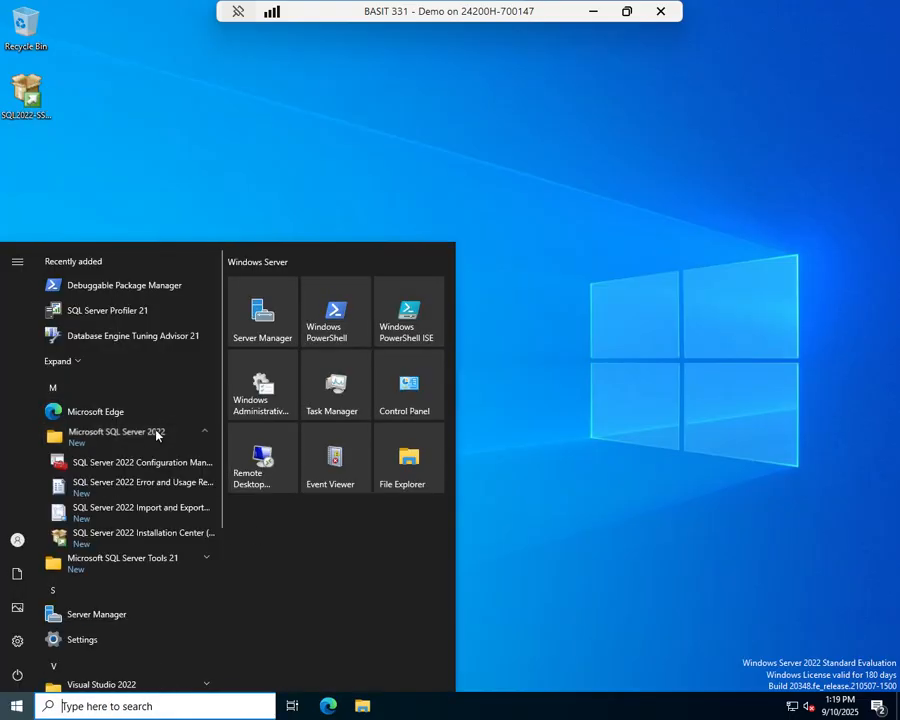
{"action": "left_click", "coordinate": [209, 434]}
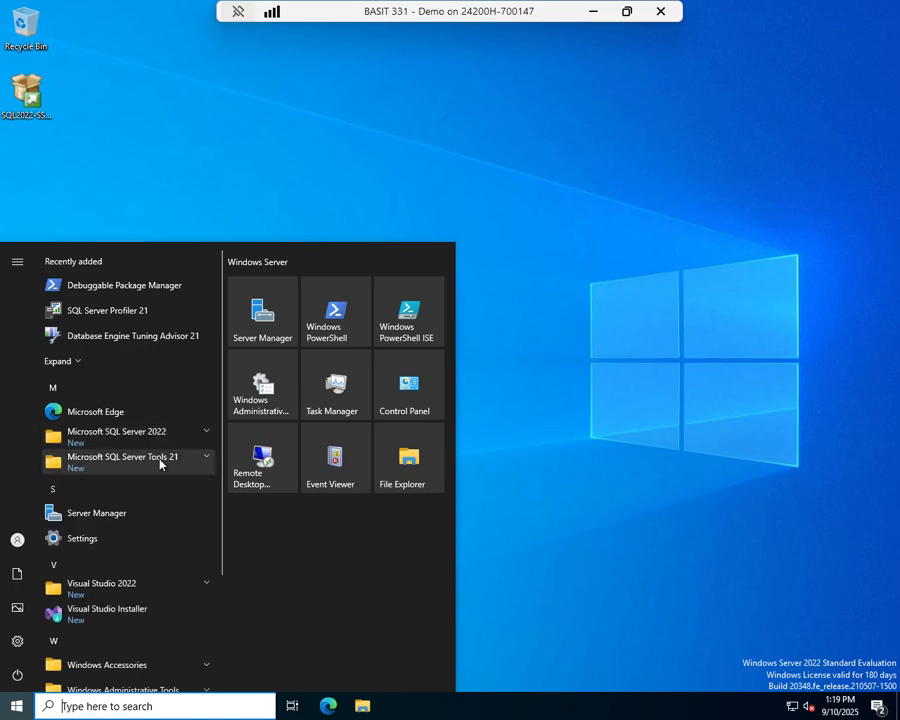
{"action": "left_click", "coordinate": [205, 460]}
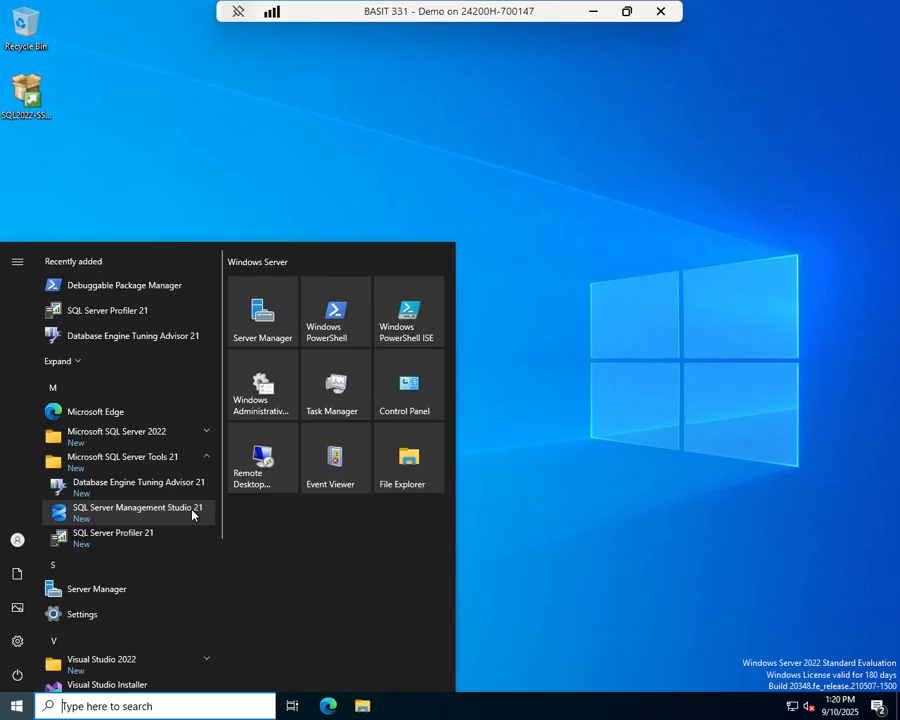
{"action": "left_click", "coordinate": [140, 510]}
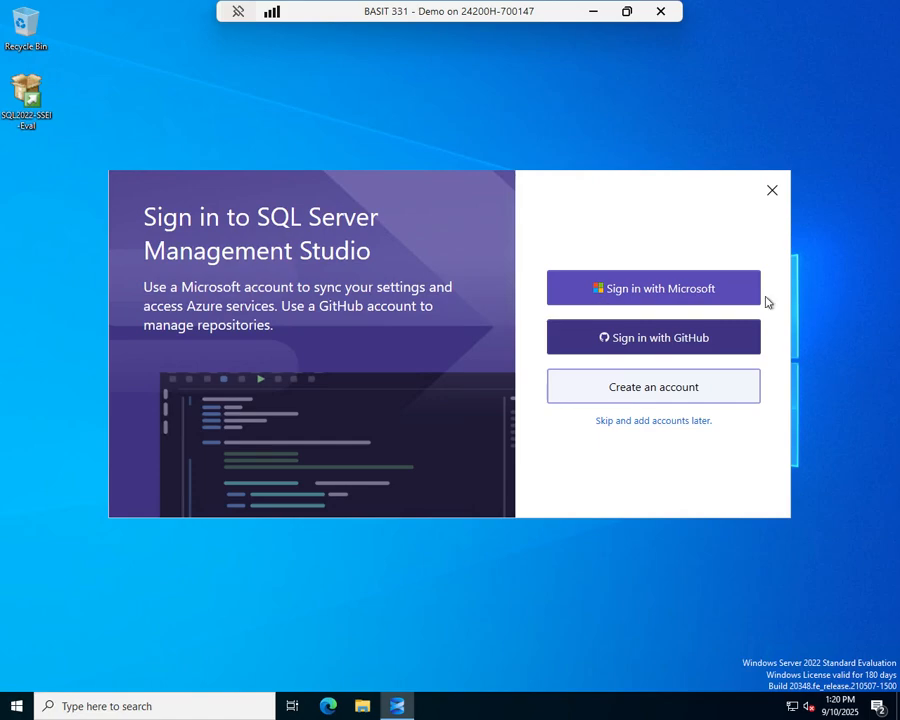
{"action": "left_click", "coordinate": [657, 424]}
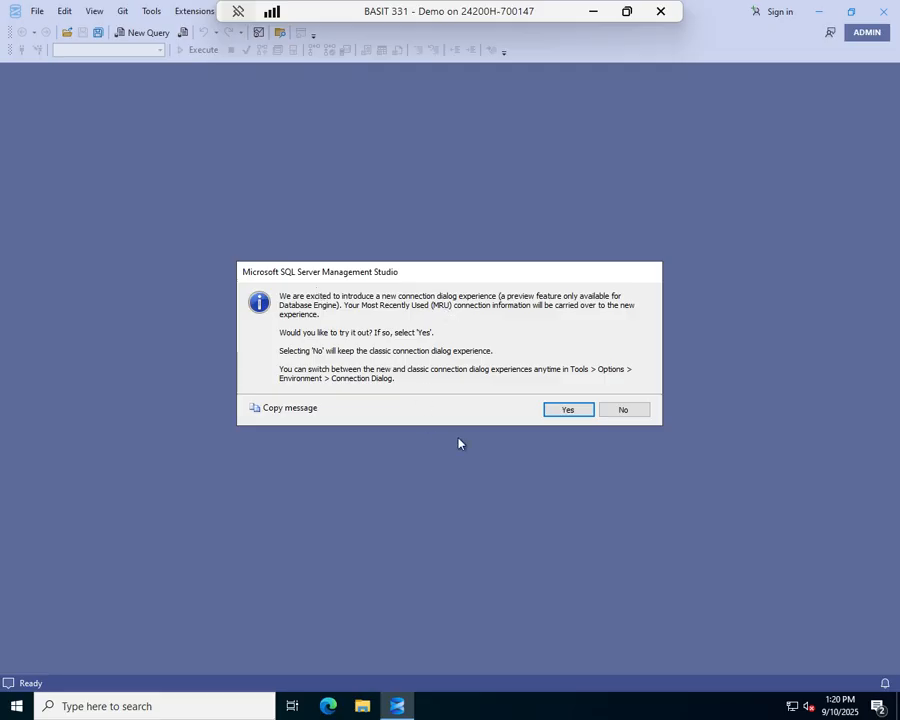
Step: Accept the new connection dialog and connect to localhost with Windows Authentication, the default database and Optional encryption
{"action": "left_click", "coordinate": [567, 410]}
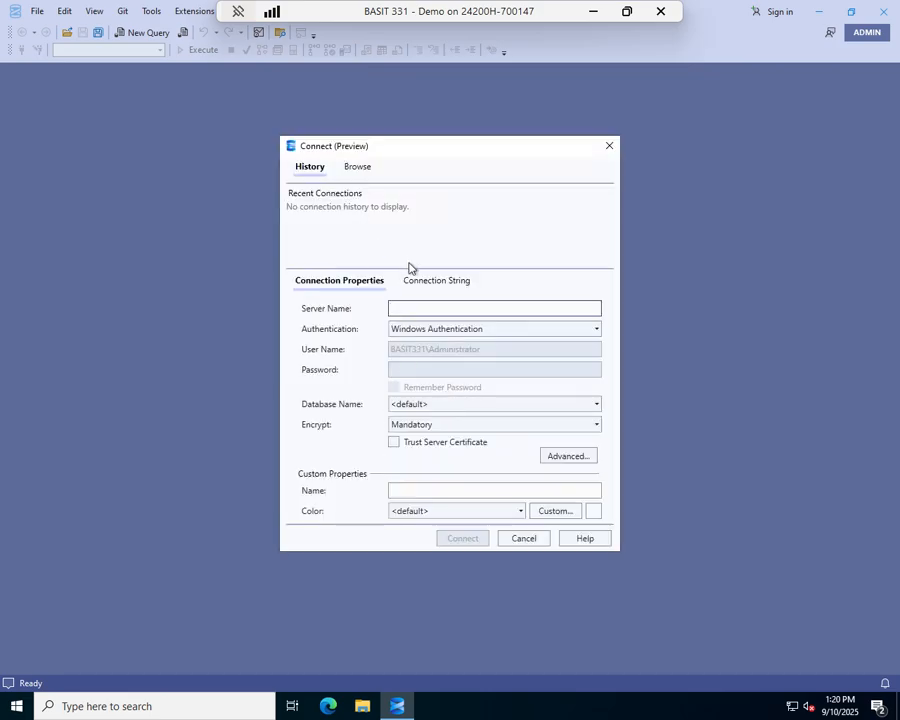
{"action": "type", "text": "localhost"}
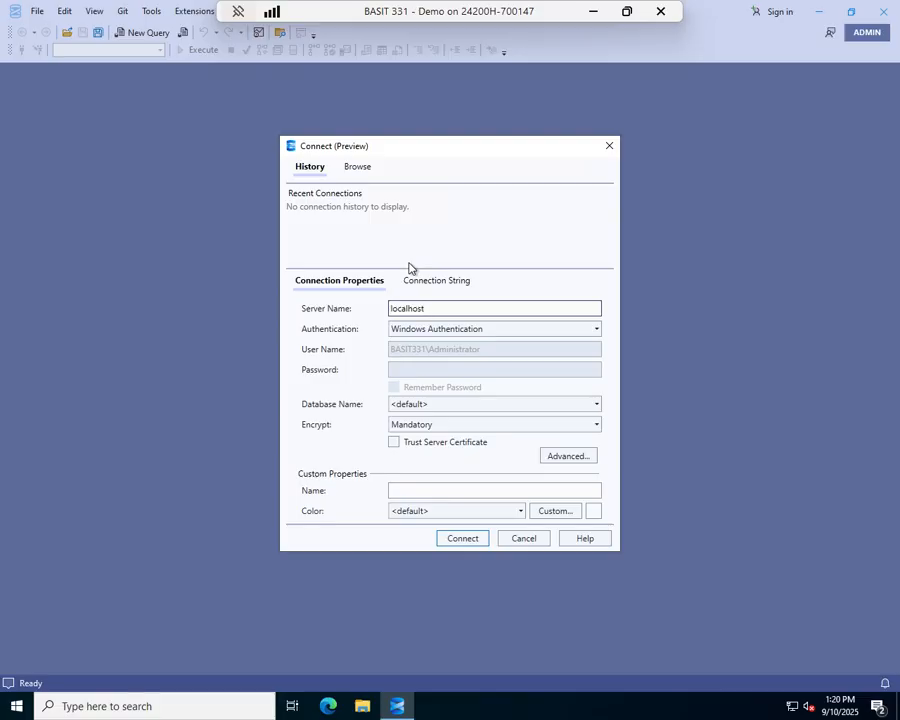
{"action": "left_click", "coordinate": [519, 332]}
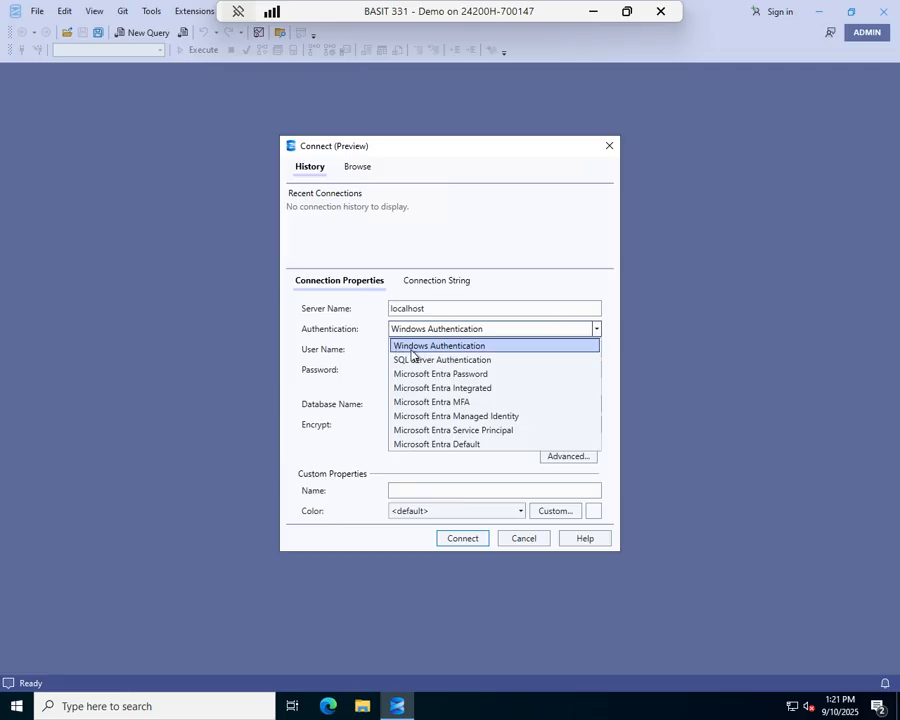
{"action": "left_click", "coordinate": [465, 348]}
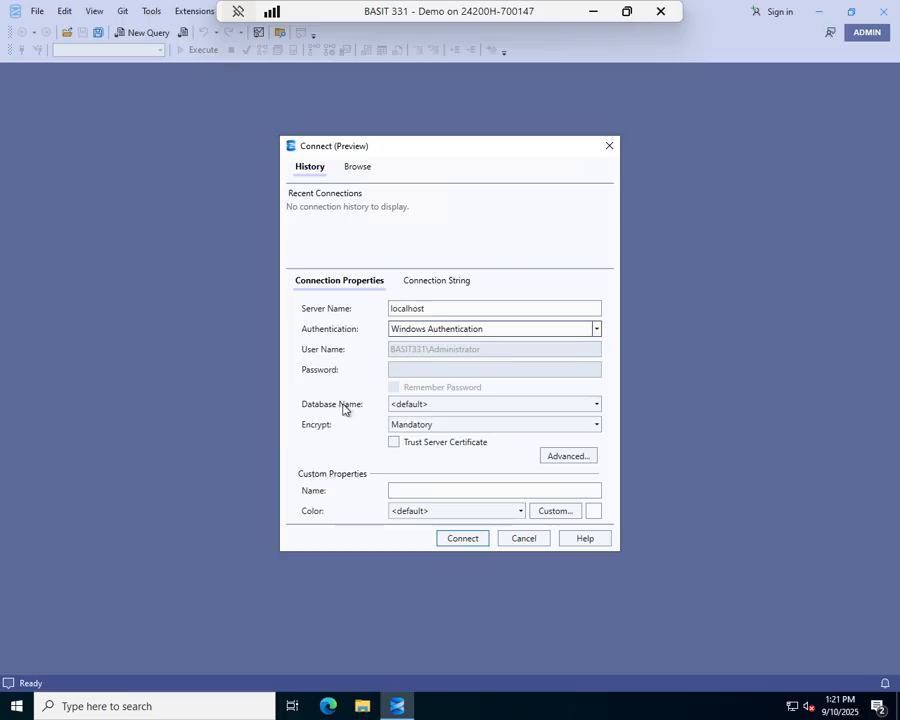
{"action": "left_click", "coordinate": [566, 427]}
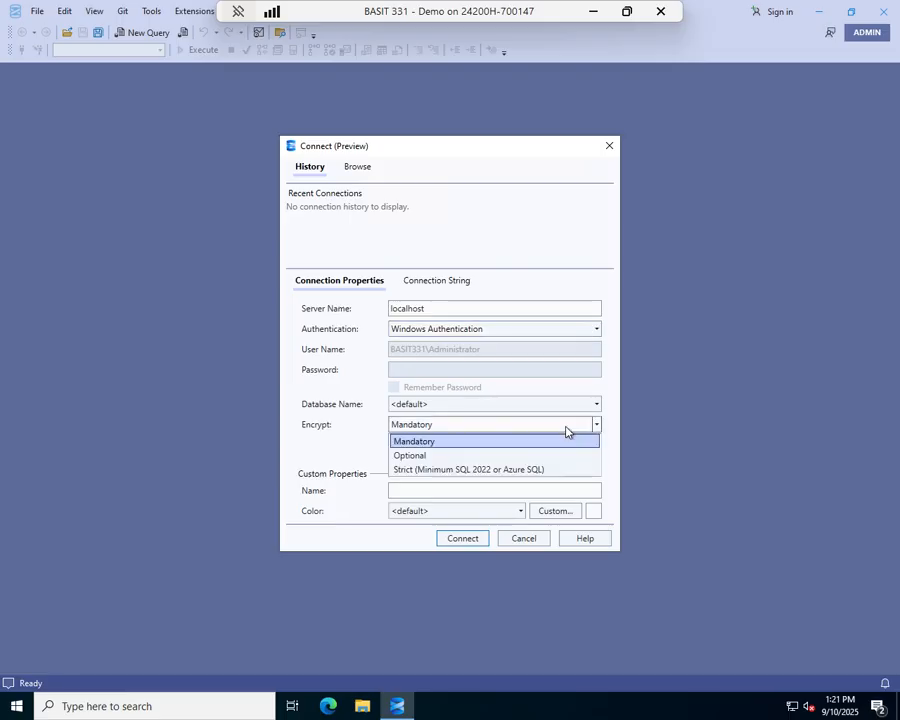
{"action": "left_click", "coordinate": [417, 458]}
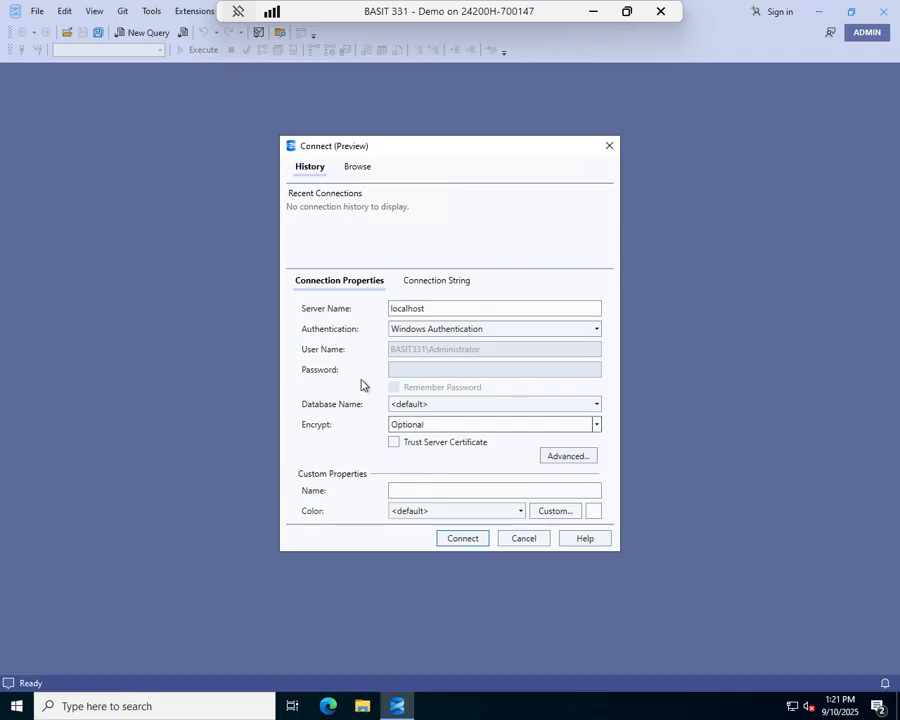
{"action": "left_click", "coordinate": [598, 404]}
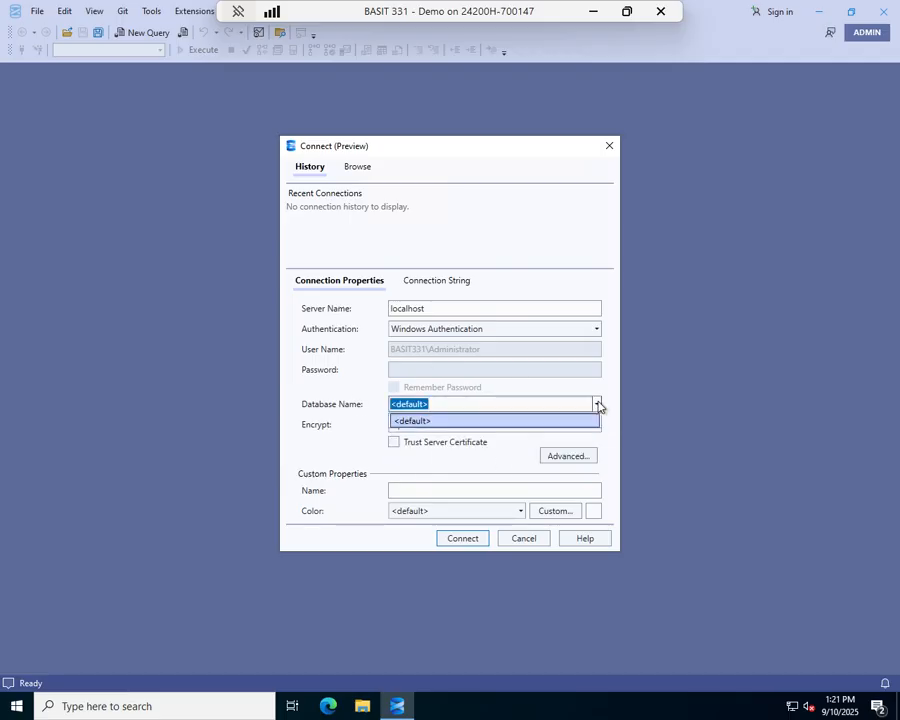
{"action": "left_click", "coordinate": [599, 406]}
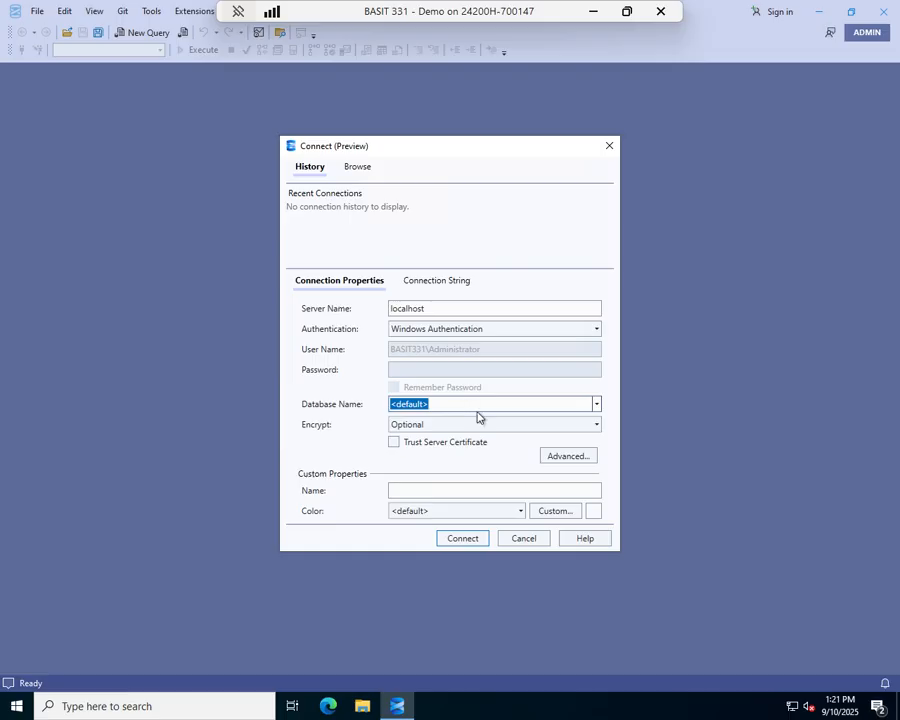
{"action": "left_click", "coordinate": [461, 540]}
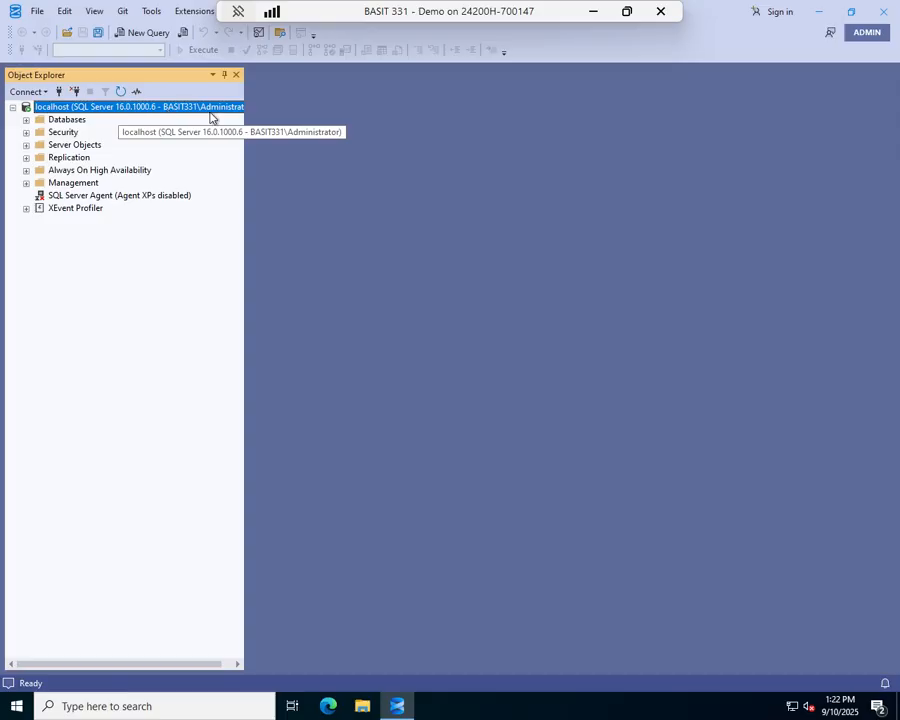
Step: Expand Databases and System Databases under the localhost server to view the system databases
{"action": "left_click", "coordinate": [26, 120]}
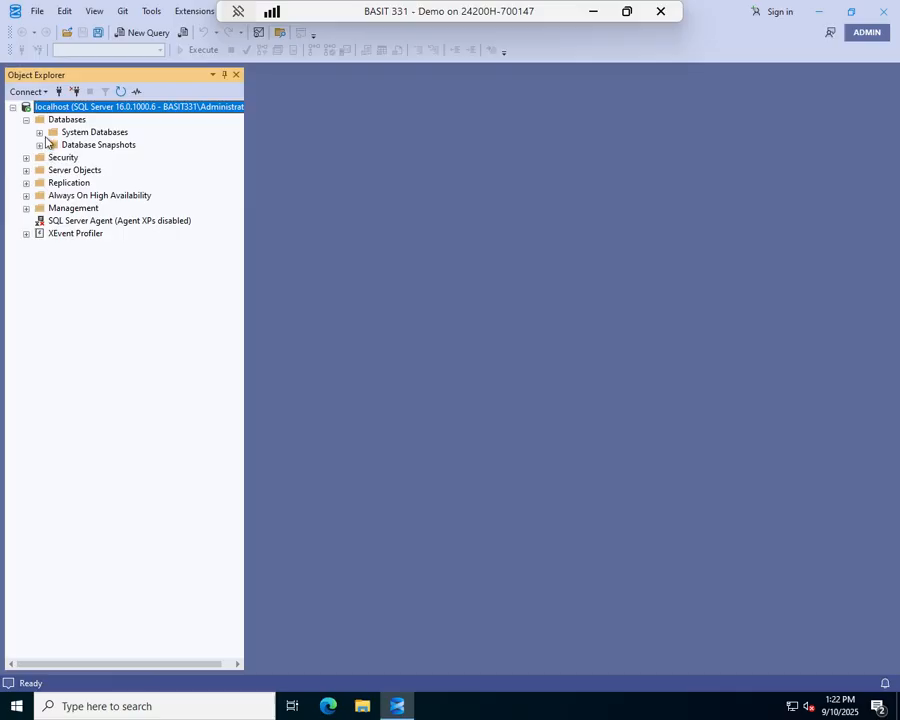
{"action": "left_click", "coordinate": [39, 132]}
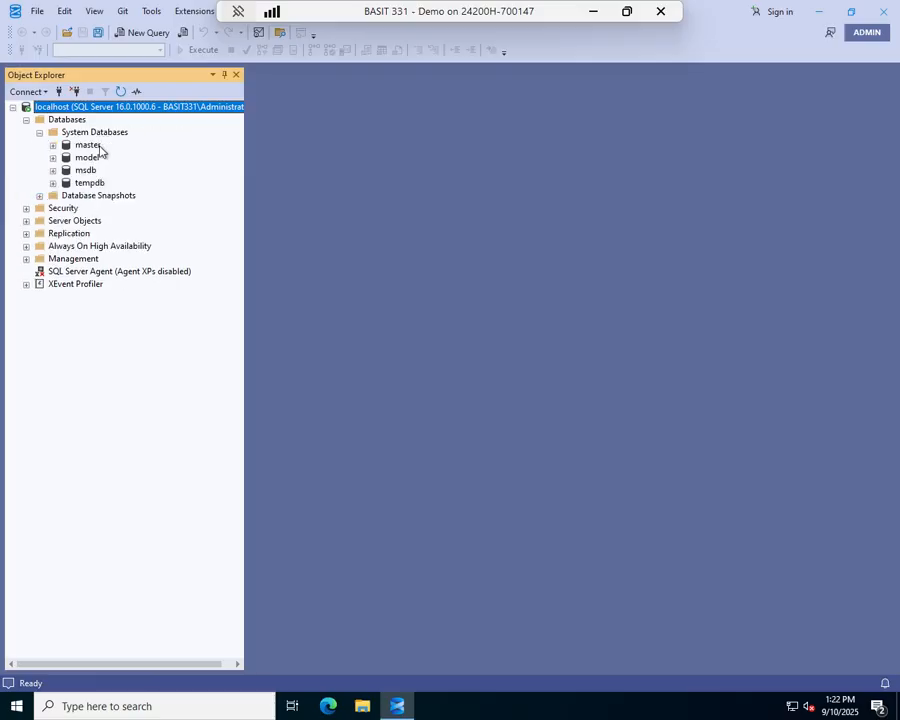